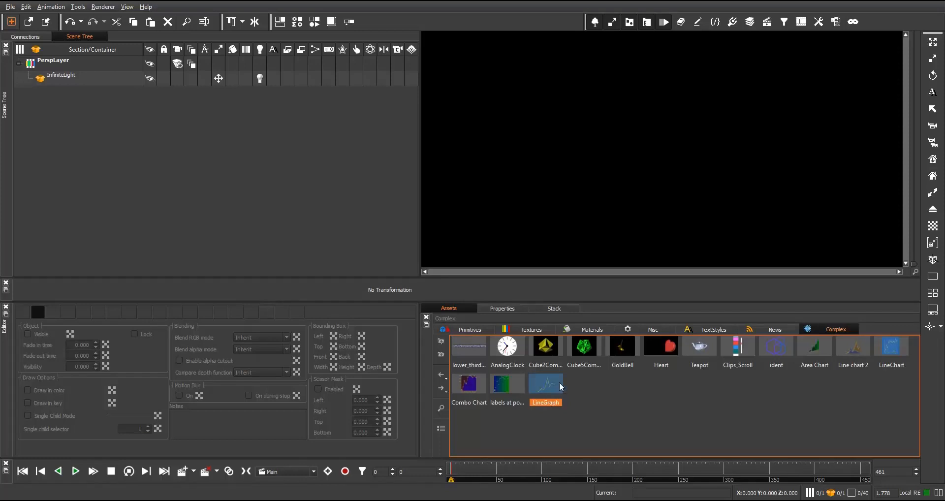
Add the LineGraph asset under PerspLayer and open the geometry settings of its Grid container.
{"action": "left_click_drag", "start_coordinate": [535, 391], "coordinate": [155, 168]}
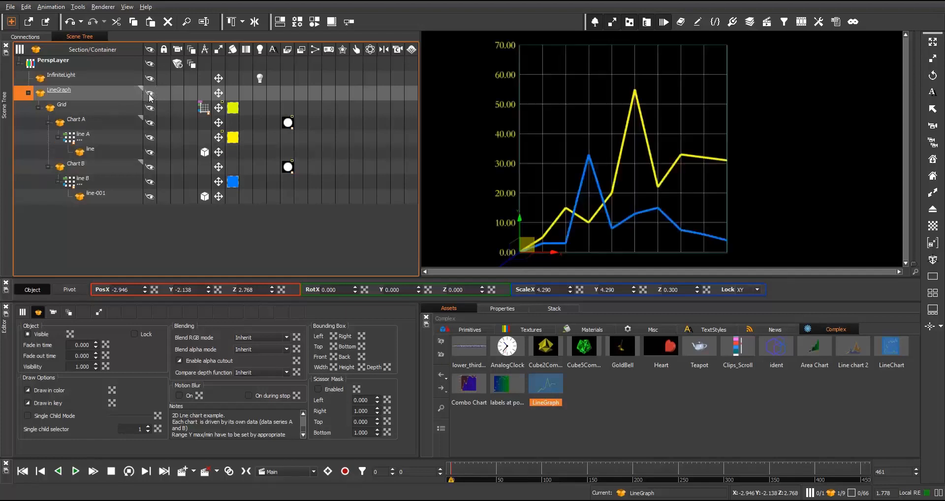
{"action": "left_click", "coordinate": [92, 104]}
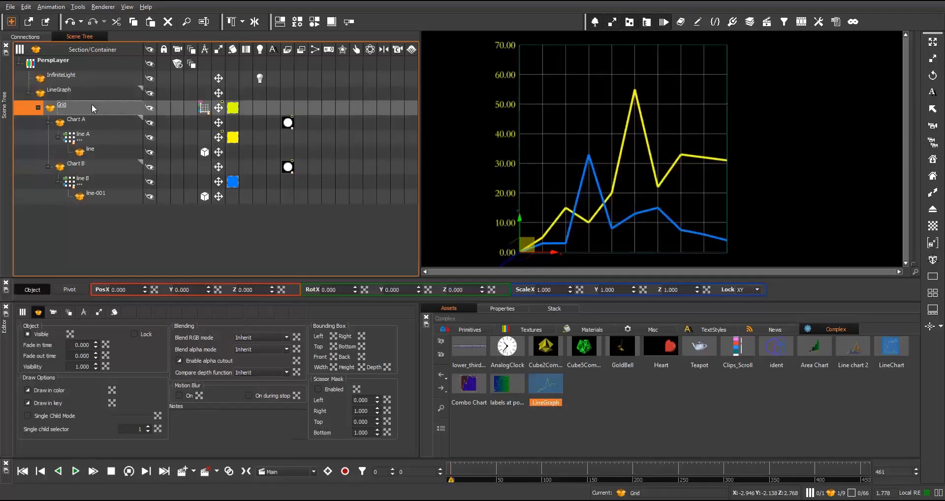
{"action": "left_click", "coordinate": [203, 110]}
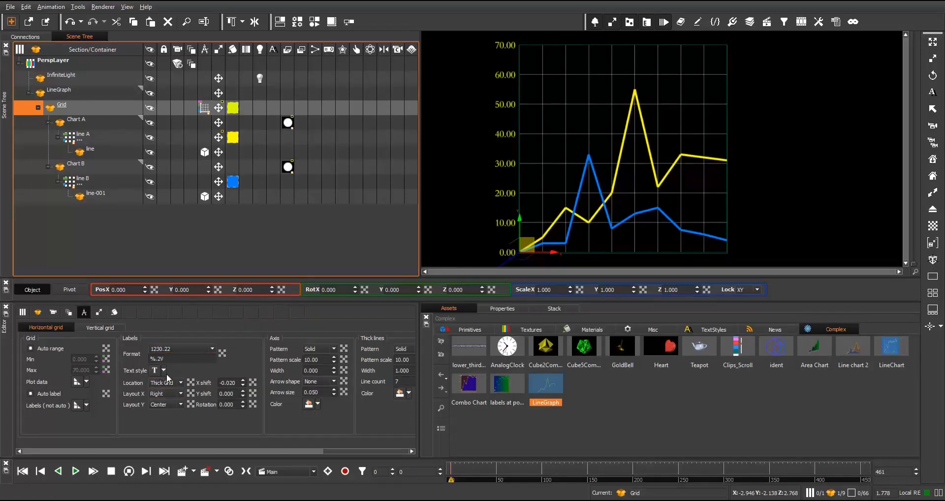
Set the horizontal grid labels' Layout X to Center.
{"action": "left_click", "coordinate": [181, 384]}
{"action": "left_click", "coordinate": [181, 383]}
{"action": "left_click", "coordinate": [167, 398]}
{"action": "left_click", "coordinate": [170, 393]}
{"action": "left_click", "coordinate": [167, 421]}
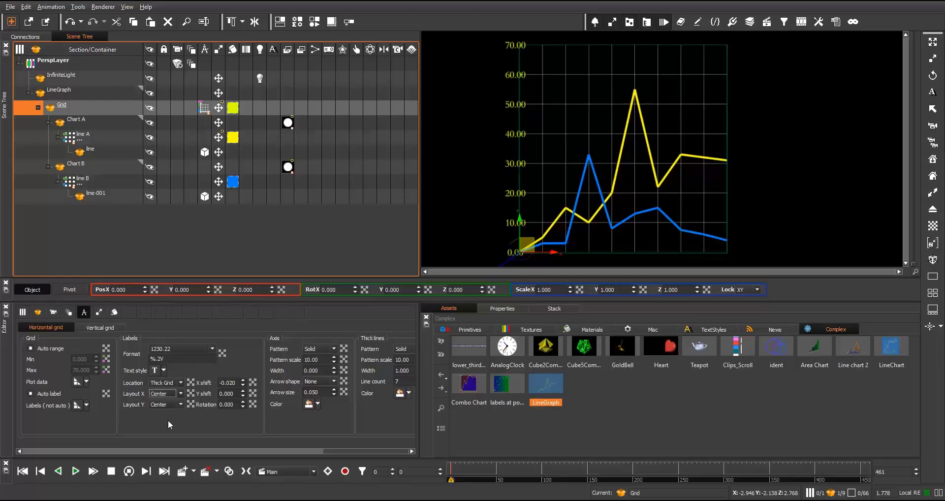
Set the horizontal grid labels' Layout Y to Bottom and Layout X to Right.
{"action": "left_click", "coordinate": [171, 406]}
{"action": "left_click", "coordinate": [172, 422]}
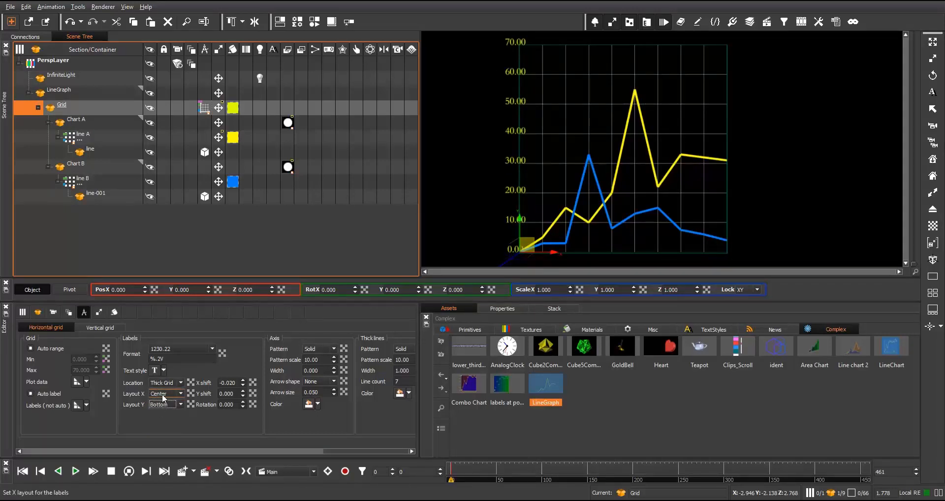
{"action": "left_click", "coordinate": [164, 394]}
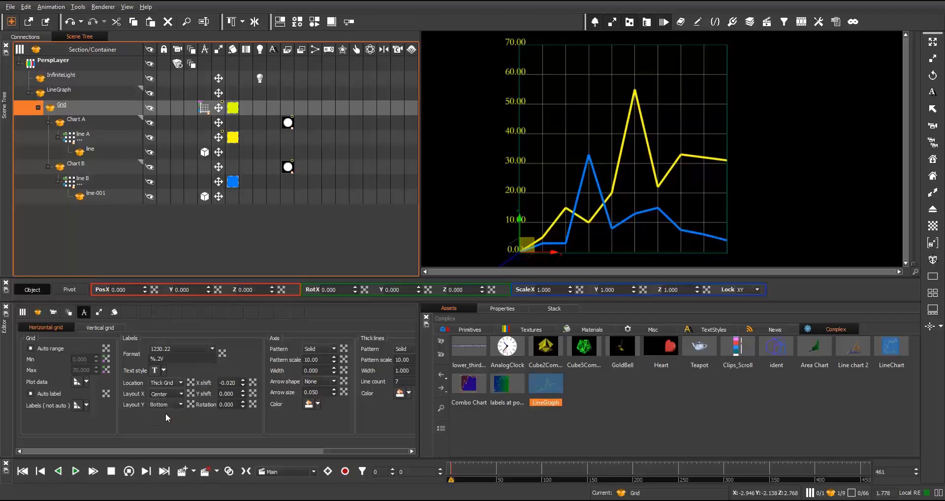
{"action": "left_click", "coordinate": [165, 415]}
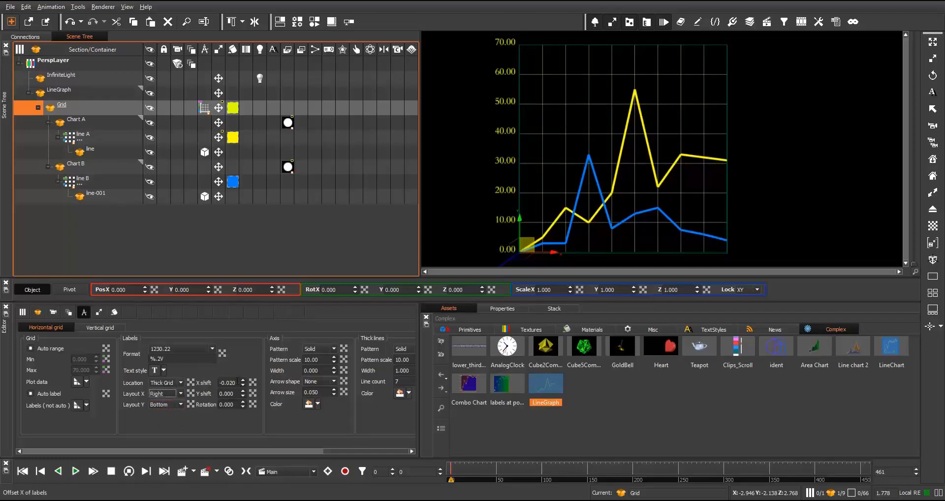
Set the horizontal grid labels' X shift to -0.030 and Y shift to -0.010.
{"action": "scroll", "coordinate": [227, 383], "scroll_direction": "down", "scroll_amount": 1}
{"action": "scroll", "coordinate": [227, 394], "scroll_direction": "down", "scroll_amount": 2}
{"action": "scroll", "coordinate": [227, 394], "scroll_direction": "up", "scroll_amount": 1}
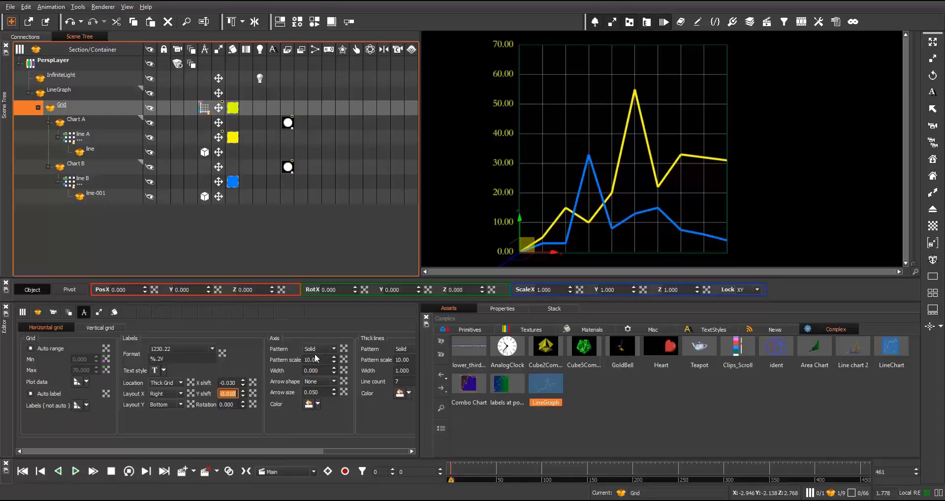
Compare the data series that drive line A and line B.
{"action": "left_click", "coordinate": [108, 137]}
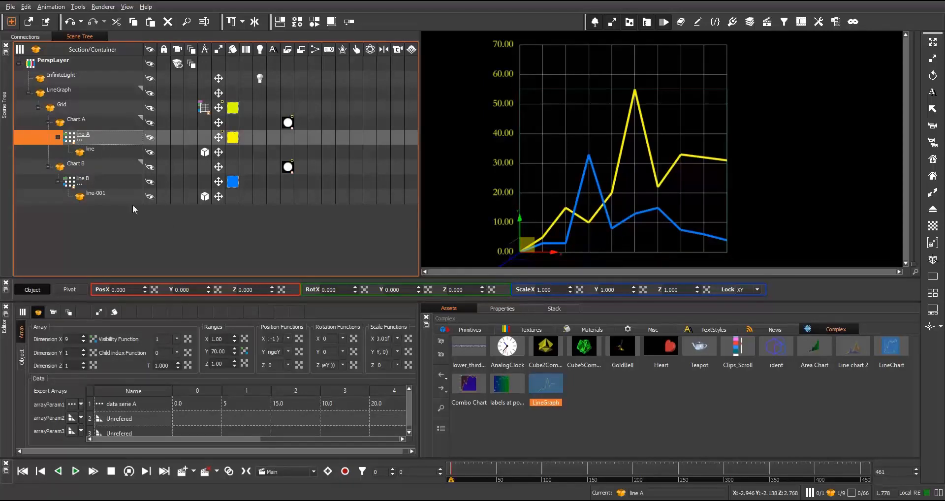
{"action": "left_click", "coordinate": [116, 179]}
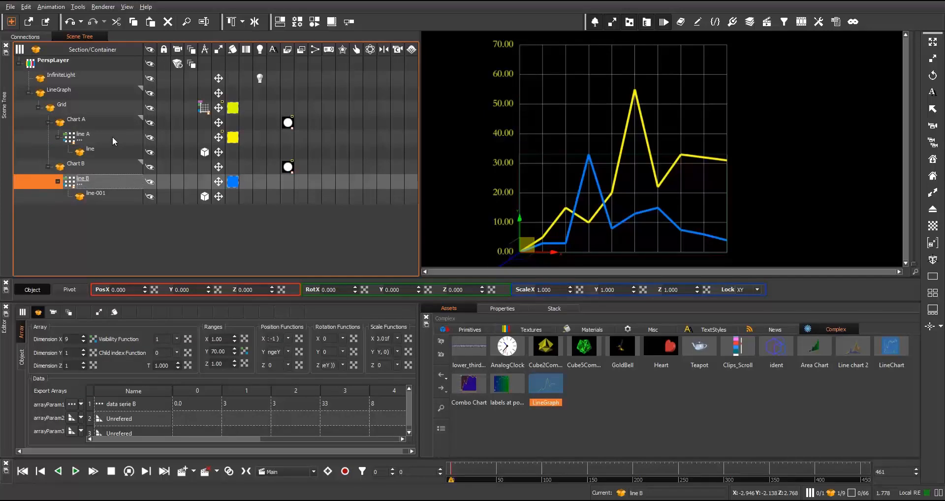
{"action": "left_click", "coordinate": [112, 136]}
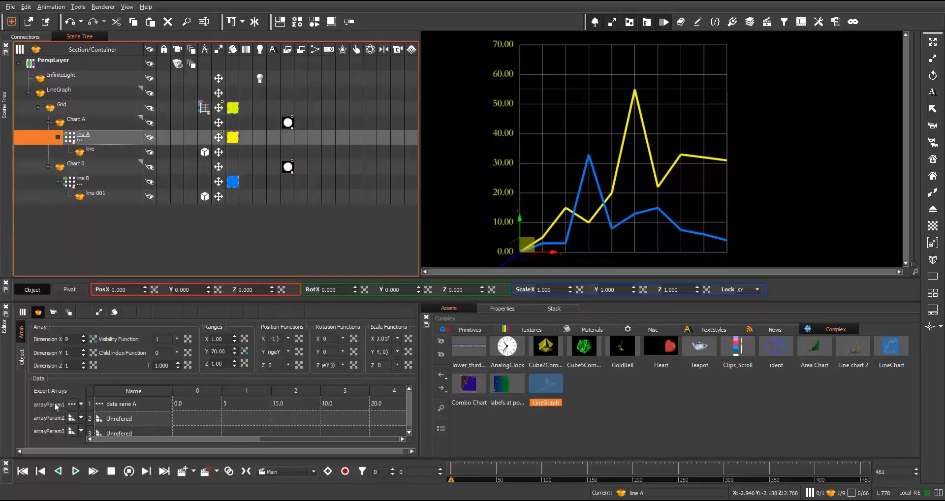
Set the value at index 1 of data serie A to 15.
{"action": "left_click", "coordinate": [256, 403]}
{"action": "left_click", "coordinate": [246, 403]}
{"action": "type", "text": "15"}
{"action": "key", "text": "Tab"}
Set the value at index 1 of data serie A to 25.5.
{"action": "left_click", "coordinate": [246, 403]}
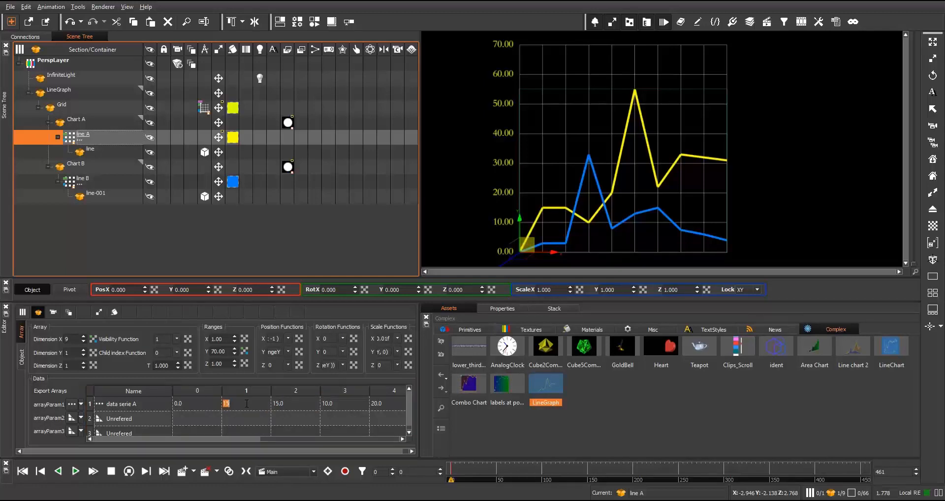
{"action": "type", "text": "25.5"}
{"action": "key", "text": "Tab"}
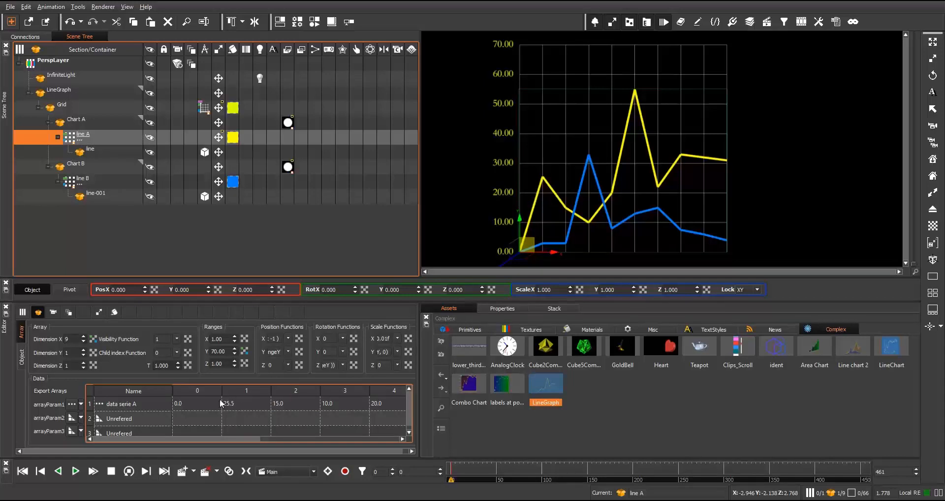
Open the data serie A export array and set its last array value to 40, after trying 100.
{"action": "left_click", "coordinate": [72, 404]}
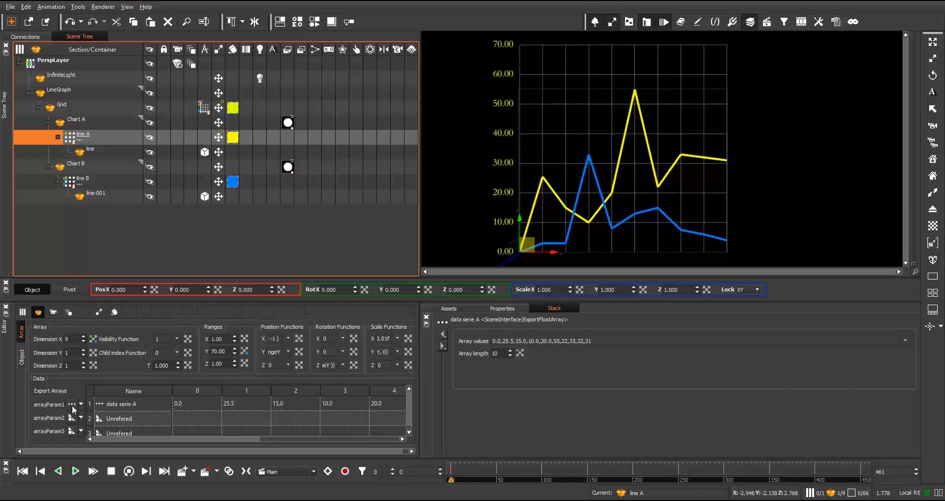
{"action": "left_click", "coordinate": [600, 341]}
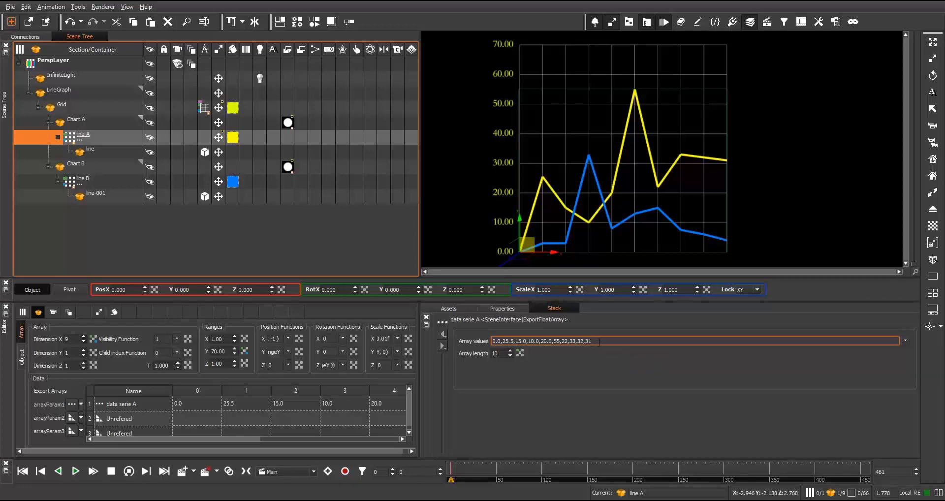
{"action": "key", "text": "BackSpace"}
{"action": "key", "text": "BackSpace"}
{"action": "type", "text": "100"}
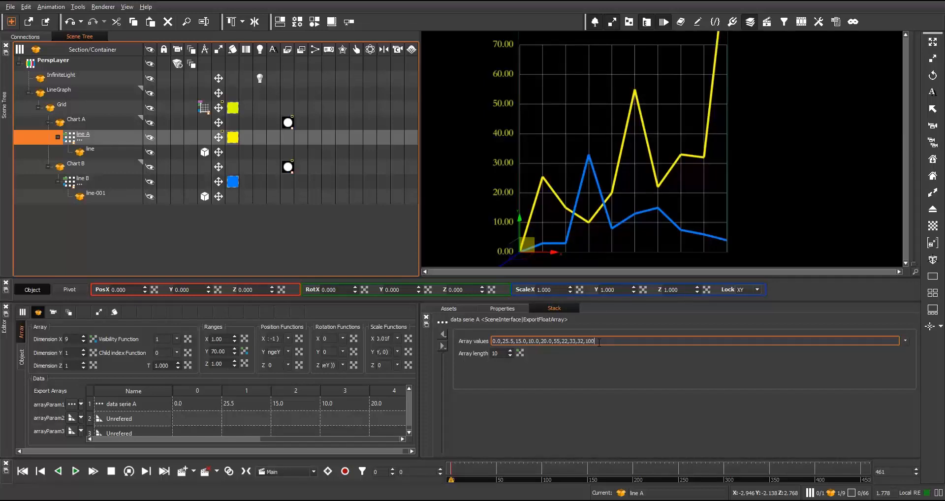
{"action": "key", "text": "BackSpace"}
{"action": "key", "text": "BackSpace"}
{"action": "type", "text": "40"}
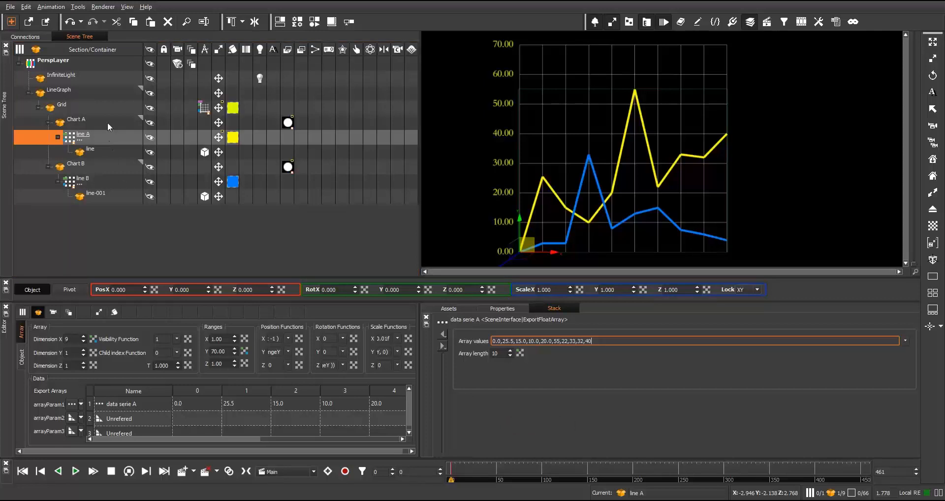
Duplicate the Chart A container with its line and select the copy.
{"action": "left_click", "coordinate": [76, 120]}
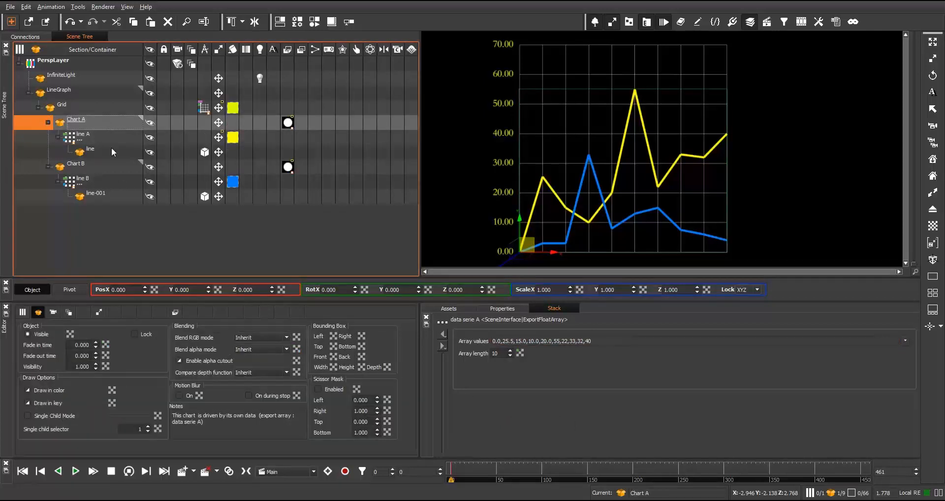
{"action": "key", "text": "ctrl+d"}
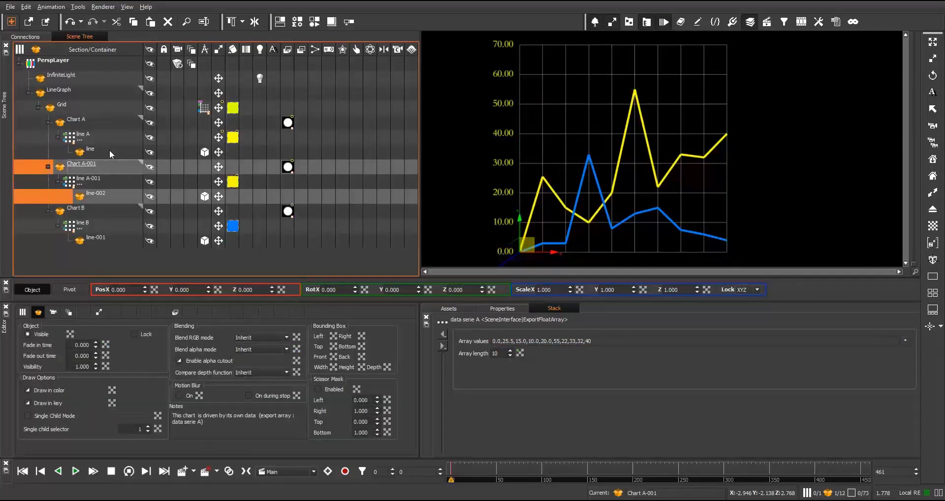
{"action": "left_click", "coordinate": [113, 167]}
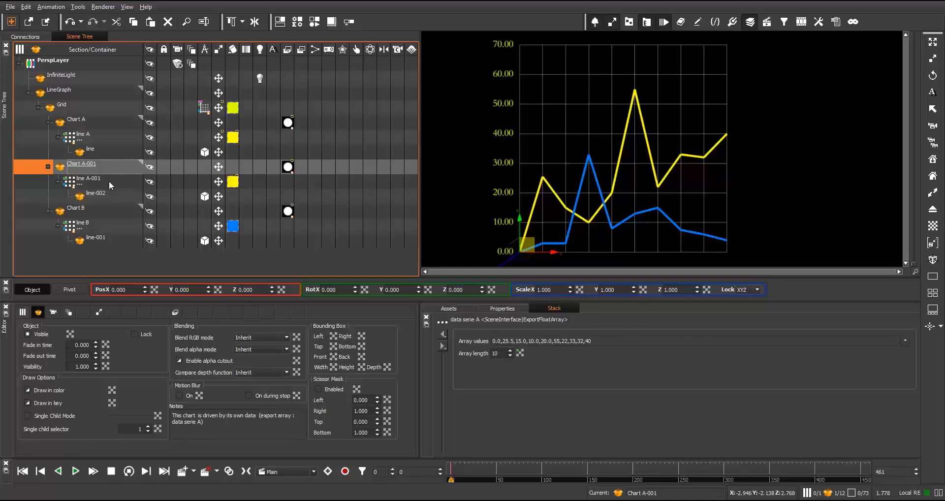
Duplicate the data serie A export array and assign the copy as arrayParam1 of line A-001.
{"action": "left_click", "coordinate": [78, 183]}
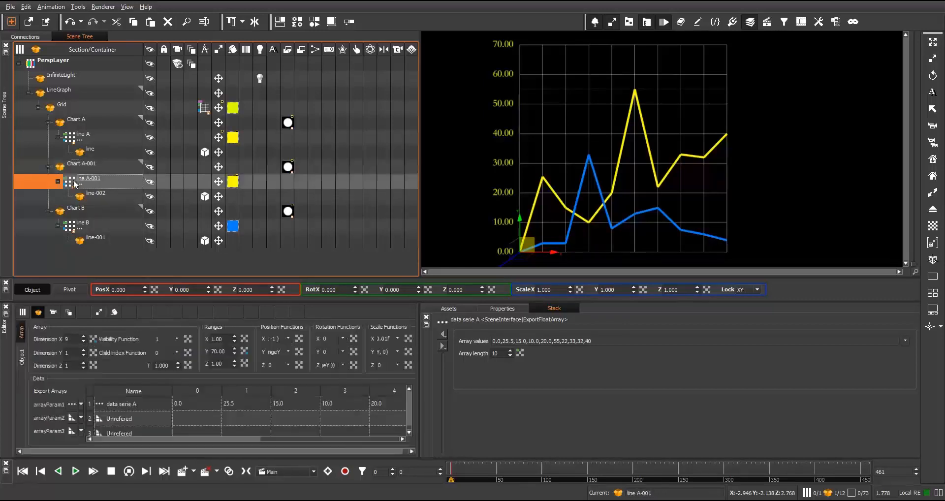
{"action": "left_click", "coordinate": [81, 405]}
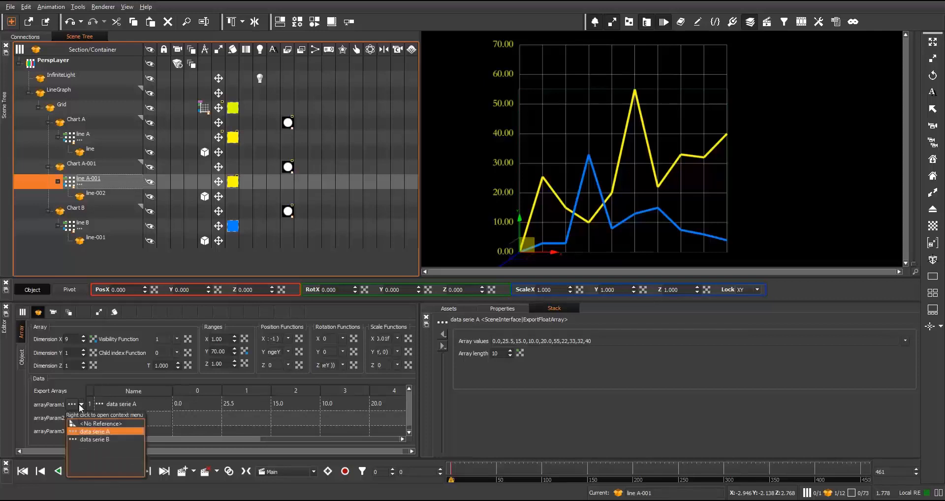
{"action": "right_click", "coordinate": [102, 434]}
{"action": "left_click", "coordinate": [123, 436]}
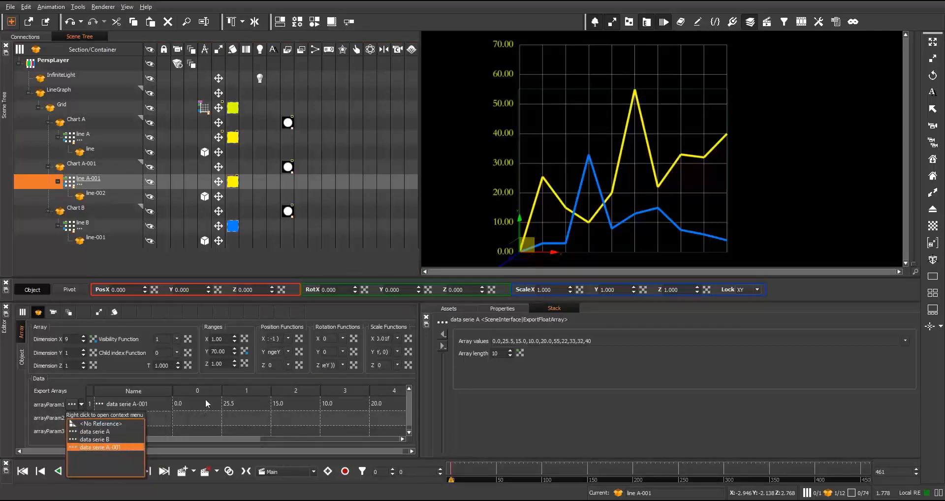
{"action": "left_click", "coordinate": [114, 448]}
Set the value at index 1 of data serie A-001 to 60.
{"action": "double_click", "coordinate": [244, 403]}
{"action": "key", "text": "BackSpace"}
{"action": "key", "text": "BackSpace"}
{"action": "key", "text": "BackSpace"}
{"action": "type", "text": "60"}
{"action": "key", "text": "Return"}
Give line A-001 its own copy of the yellow material and set its diffuse color to red.
{"action": "left_click", "coordinate": [232, 181]}
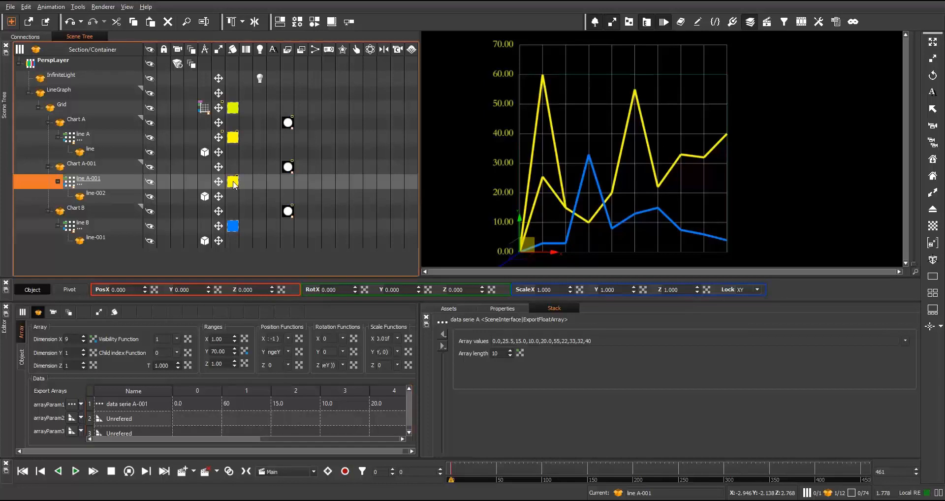
{"action": "right_click", "coordinate": [234, 181]}
{"action": "left_click", "coordinate": [262, 211]}
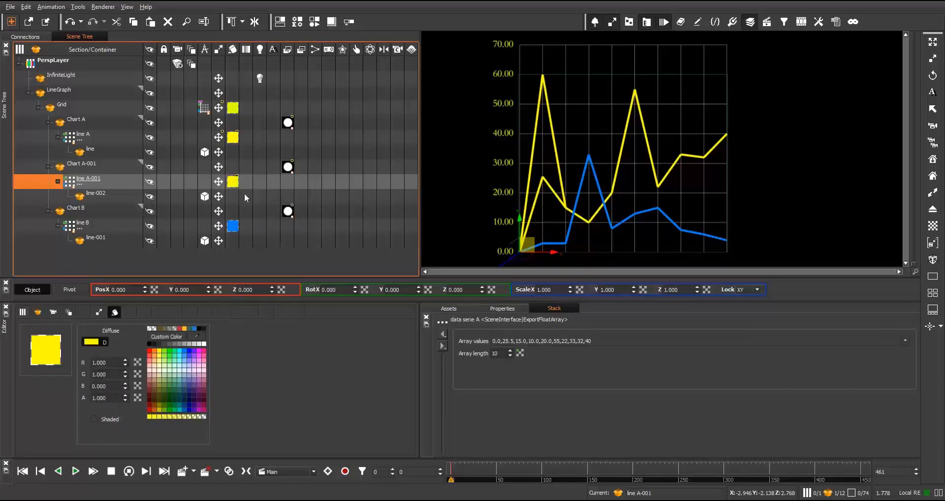
{"action": "left_click", "coordinate": [152, 352]}
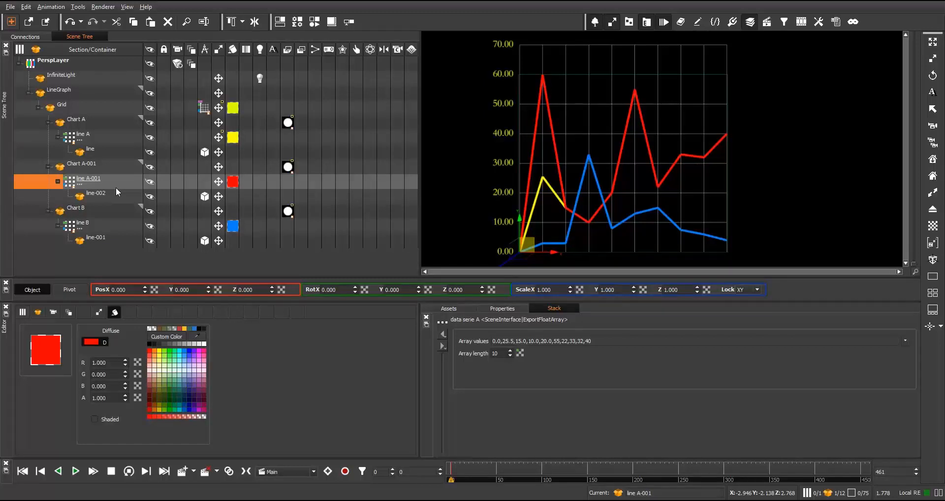
Hide and collapse the LineGraph container, and add the Combo Chart asset to the scene.
{"action": "left_click", "coordinate": [101, 165]}
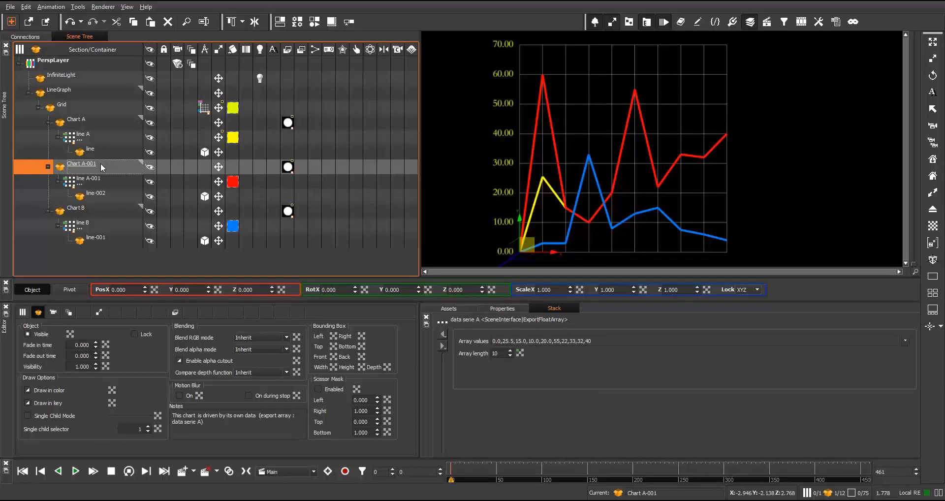
{"action": "left_click", "coordinate": [456, 310]}
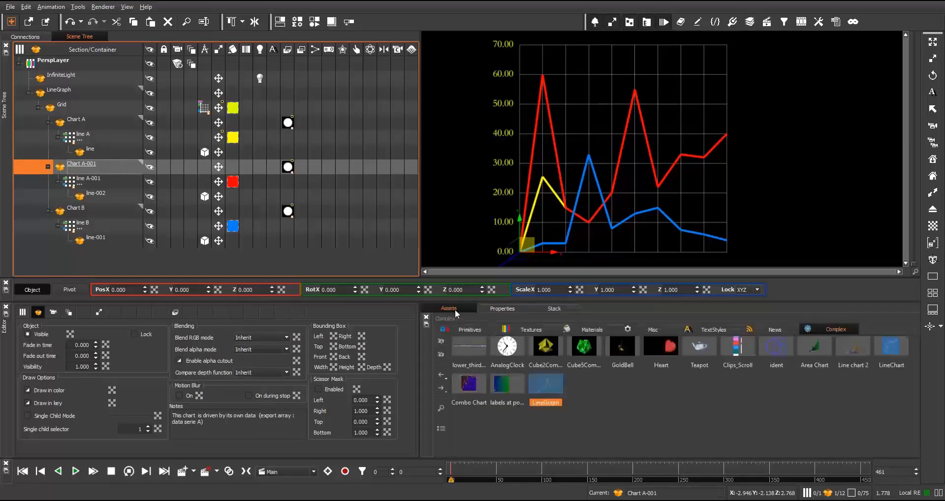
{"action": "left_click", "coordinate": [150, 94]}
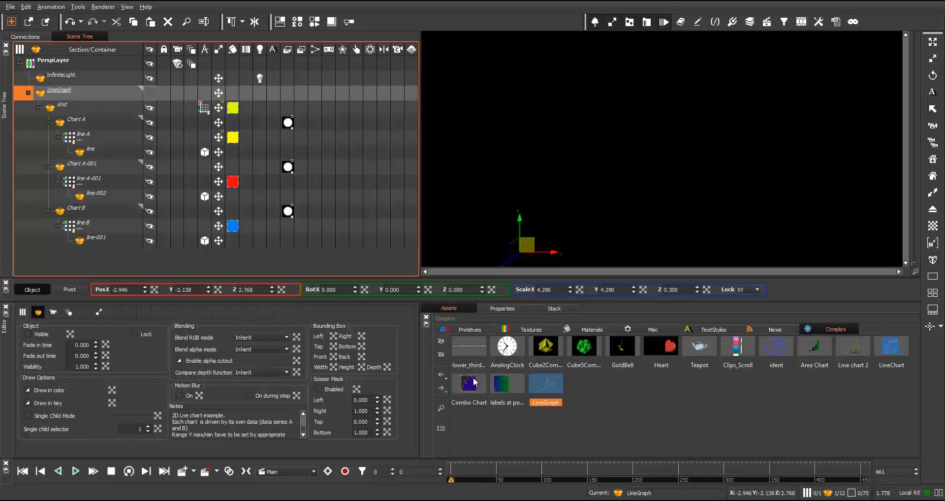
{"action": "left_click", "coordinate": [28, 93]}
{"action": "left_click_drag", "start_coordinate": [469, 385], "coordinate": [102, 87]}
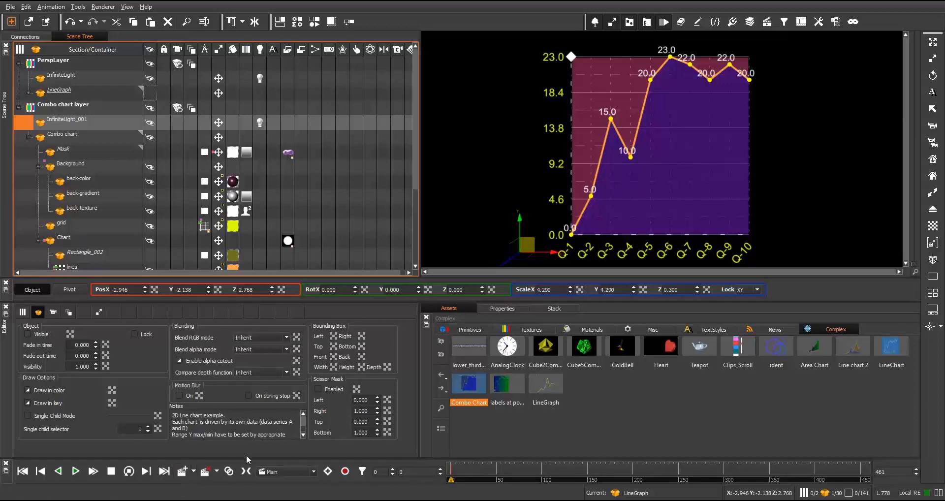
Play the Soft mask animation of the combo chart.
{"action": "left_click", "coordinate": [313, 472]}
{"action": "left_click", "coordinate": [288, 496]}
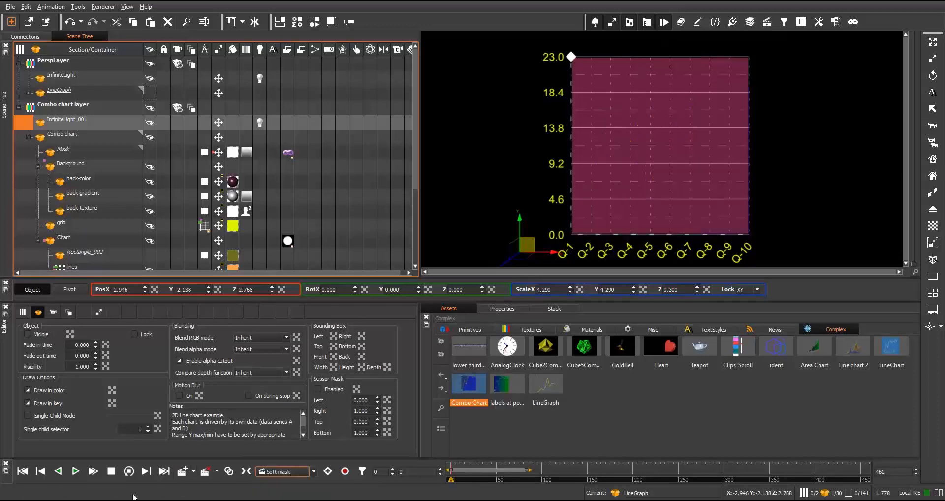
{"action": "left_click", "coordinate": [76, 472]}
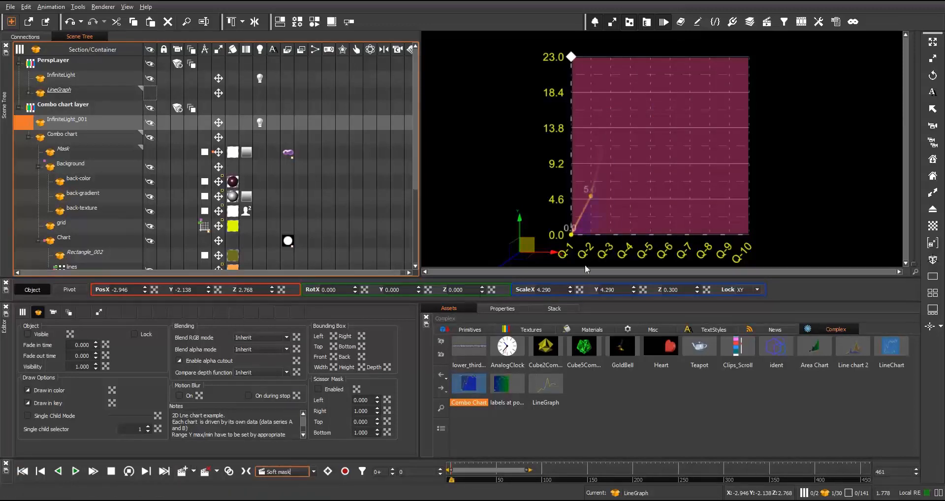